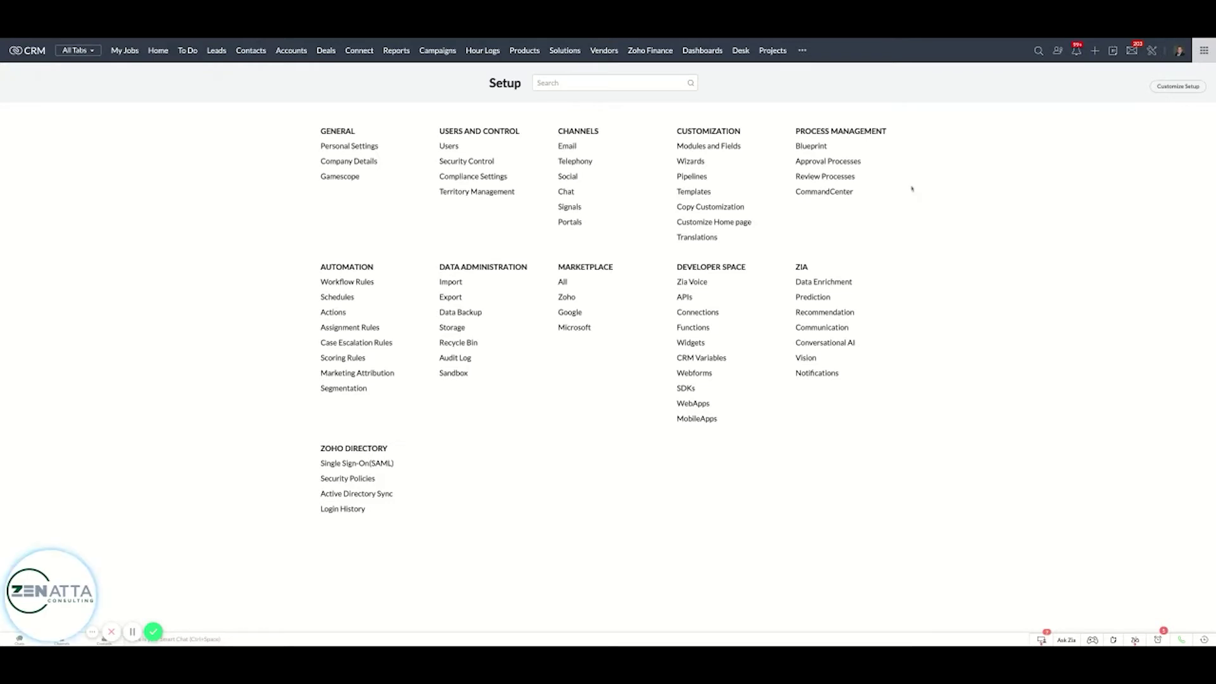
Step: Show the Zenatta brand's connected Twitter and Facebook accounts in Social channel settings
{"action": "left_click", "coordinate": [568, 177]}
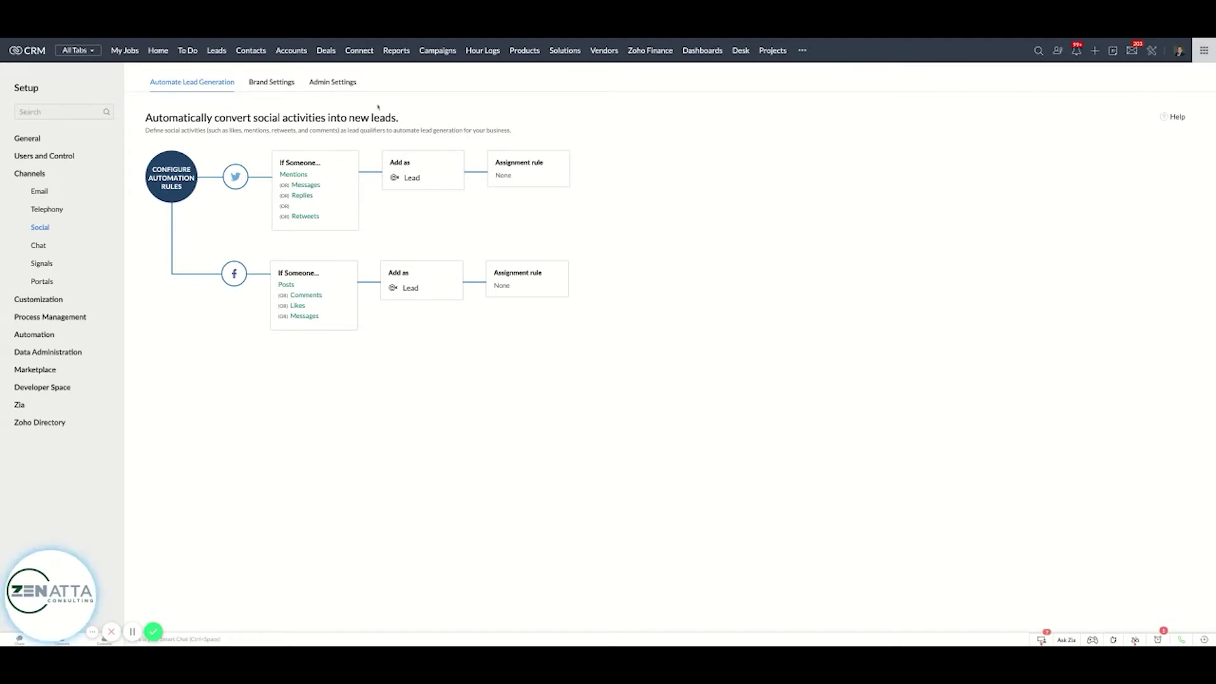
{"action": "left_click", "coordinate": [281, 86]}
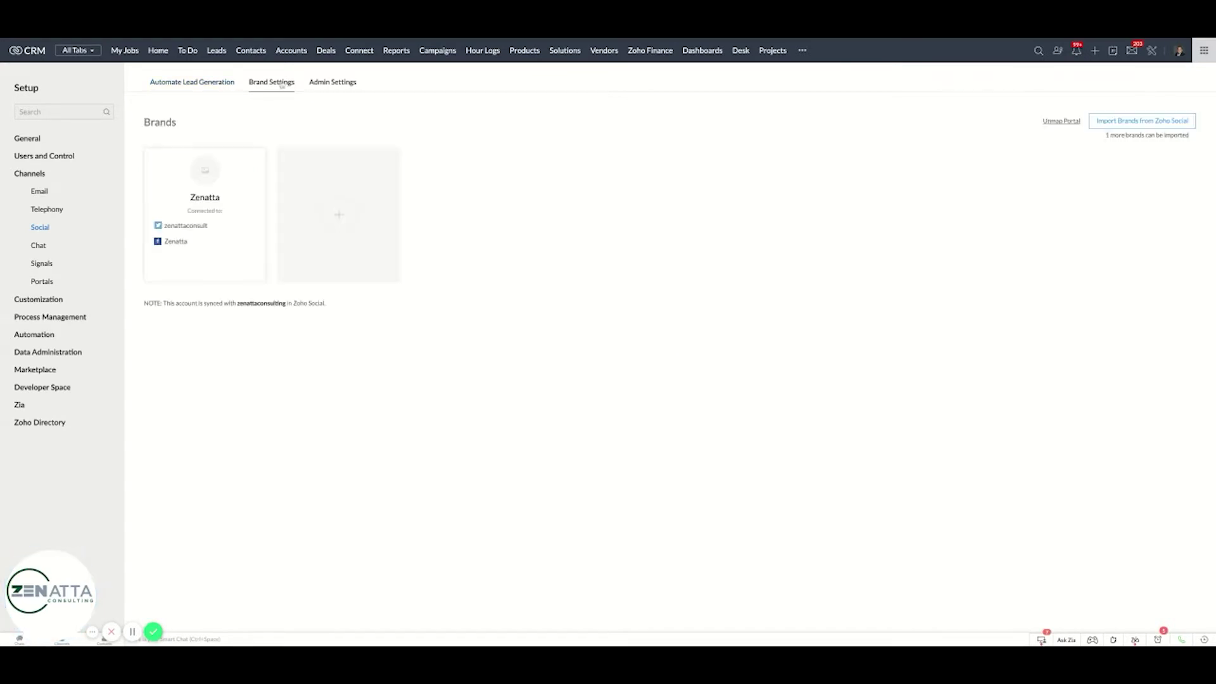
{"action": "left_click", "coordinate": [200, 213]}
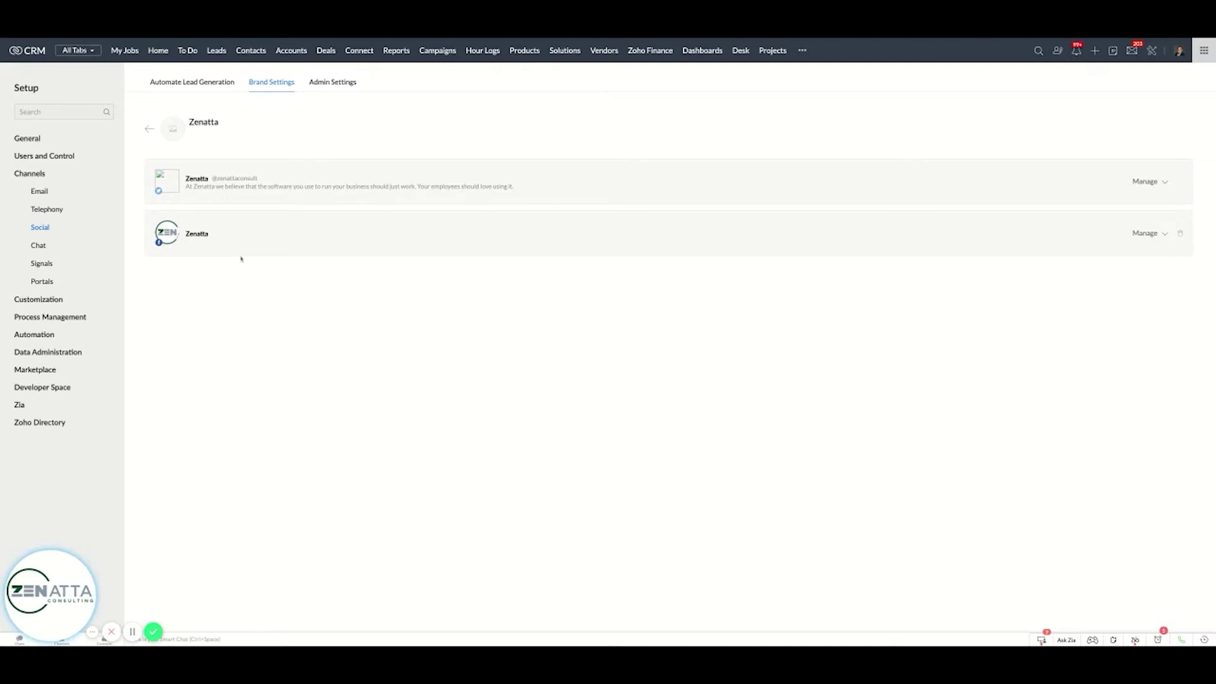
{"action": "left_click", "coordinate": [1167, 182]}
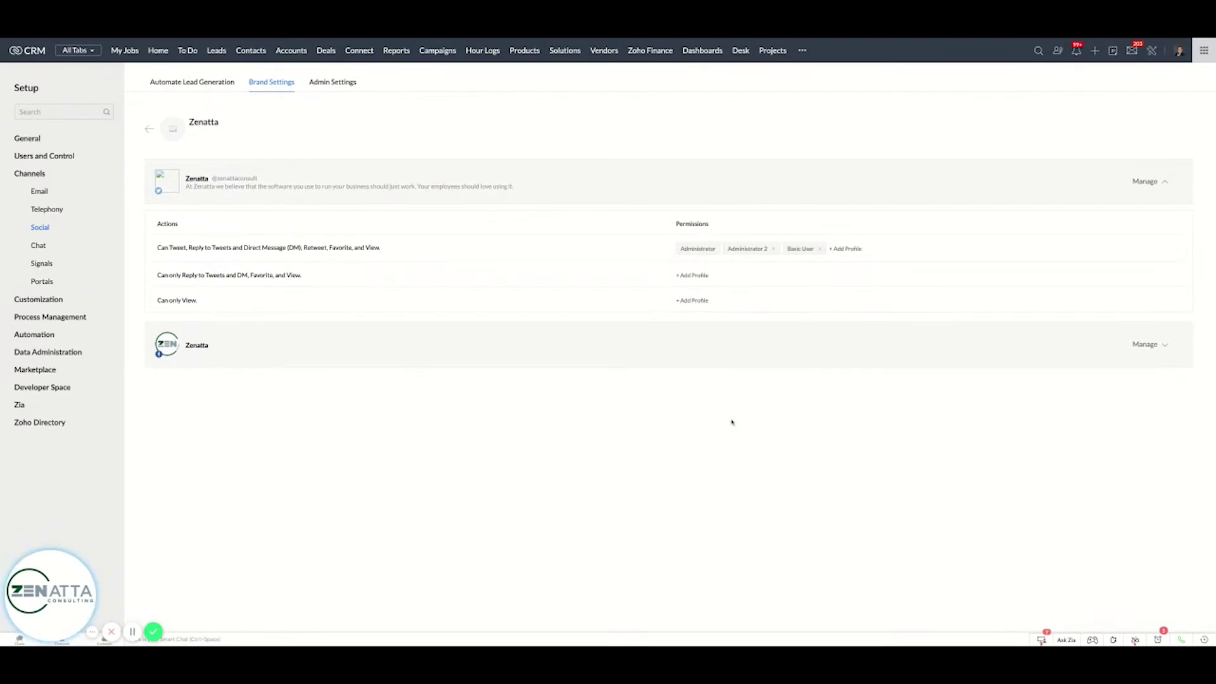
{"action": "left_click", "coordinate": [150, 130]}
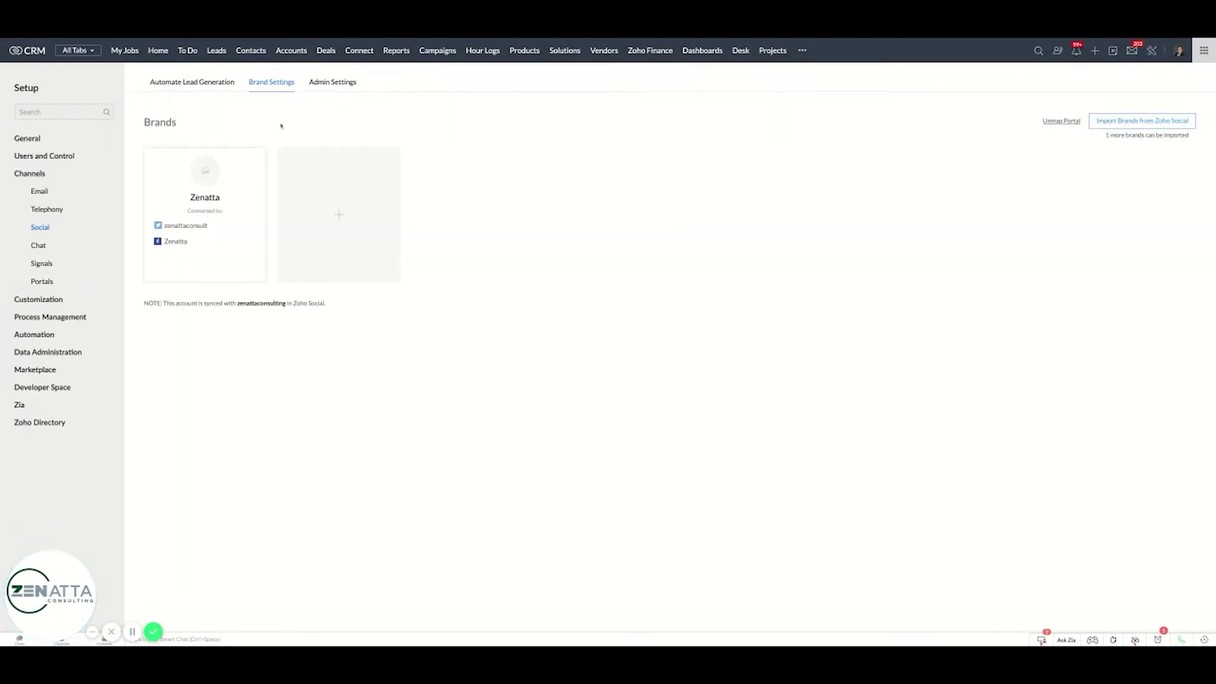
Step: In Lead Generation, review the Twitter trigger activities and keep them added as Leads
{"action": "left_click", "coordinate": [177, 82]}
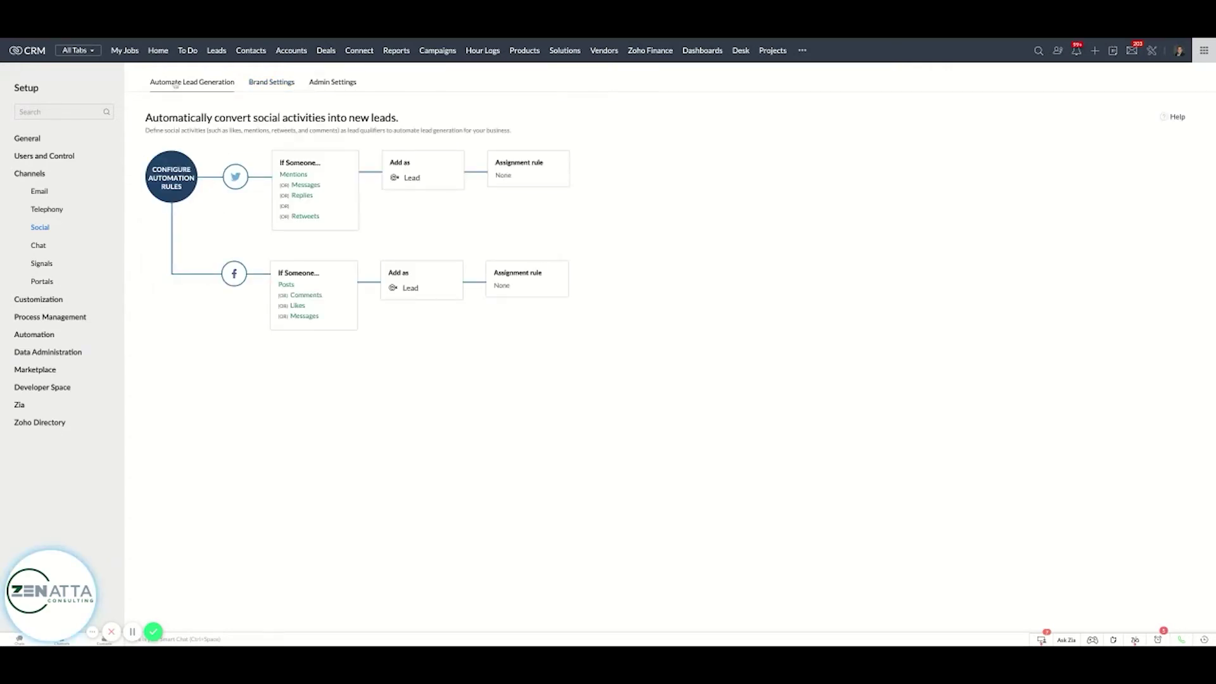
{"action": "mouse_move", "coordinate": [528, 170]}
{"action": "left_click", "coordinate": [349, 166]}
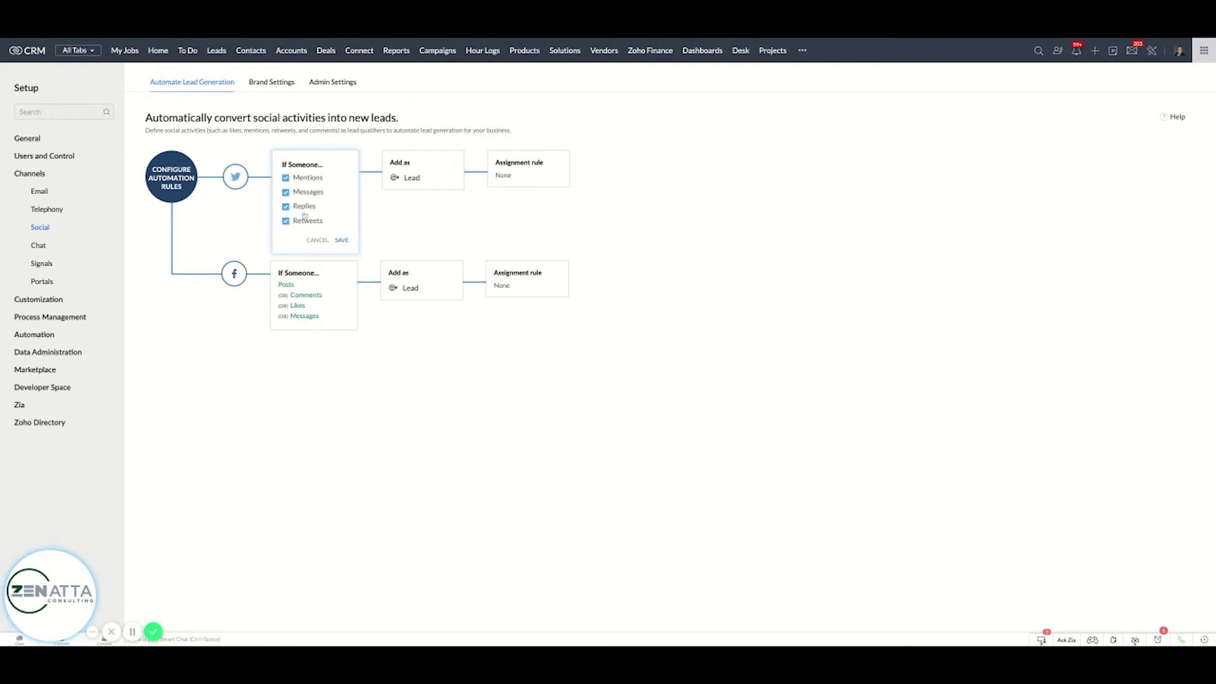
{"action": "left_click", "coordinate": [319, 239]}
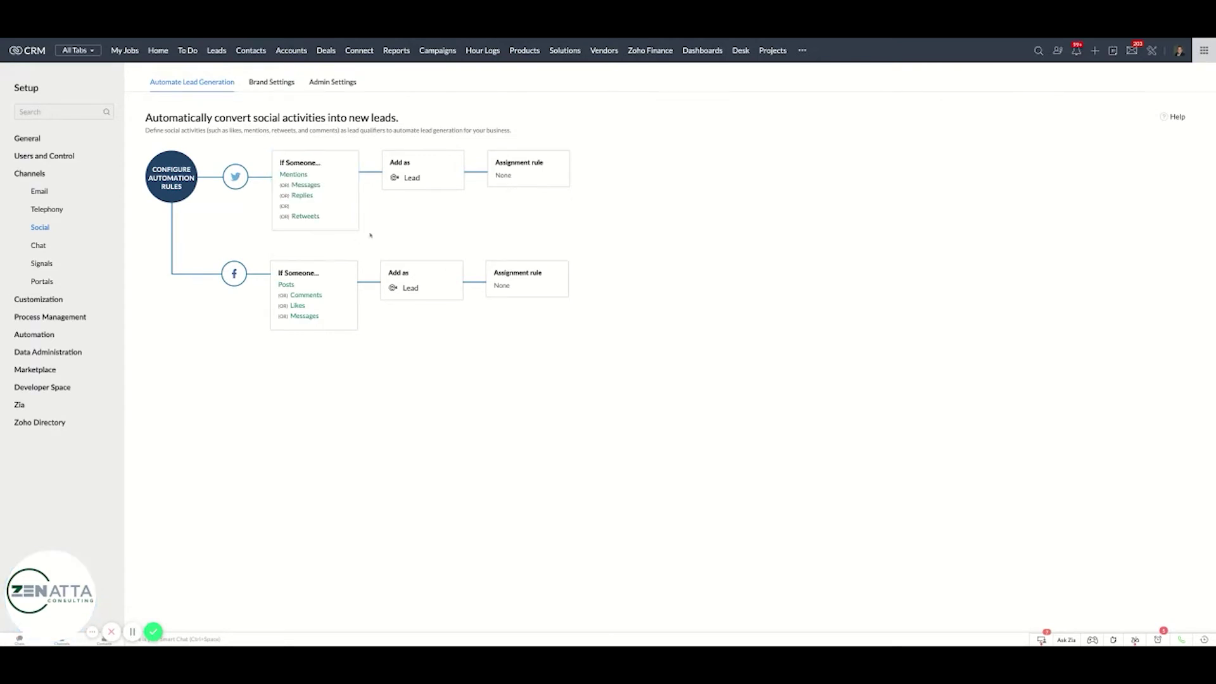
{"action": "left_click", "coordinate": [455, 164]}
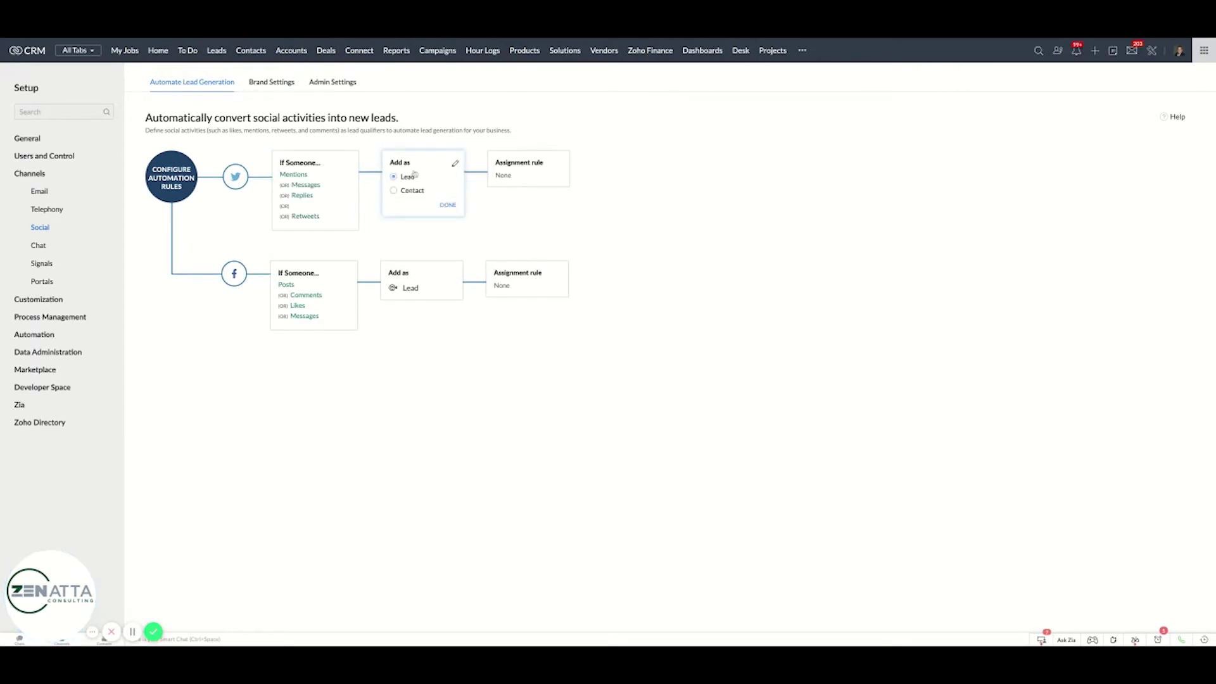
{"action": "left_click", "coordinate": [448, 205]}
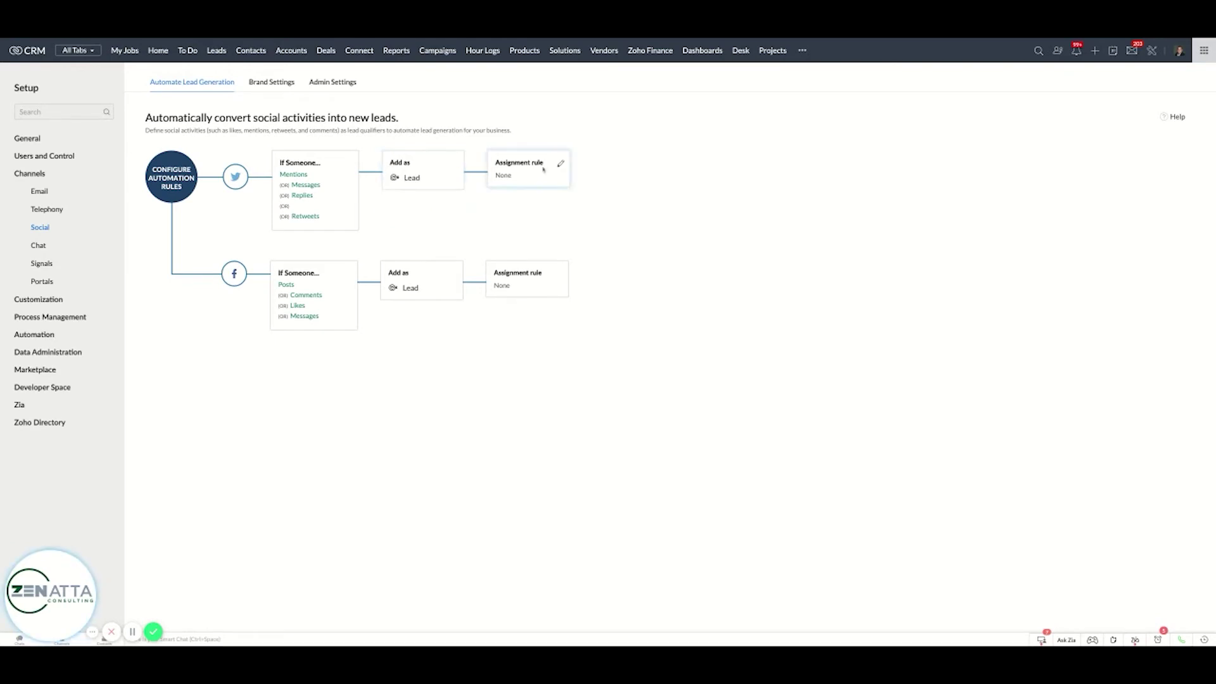
Step: Keep the assignment rule at None for both Twitter and Facebook leads
{"action": "left_click", "coordinate": [562, 165]}
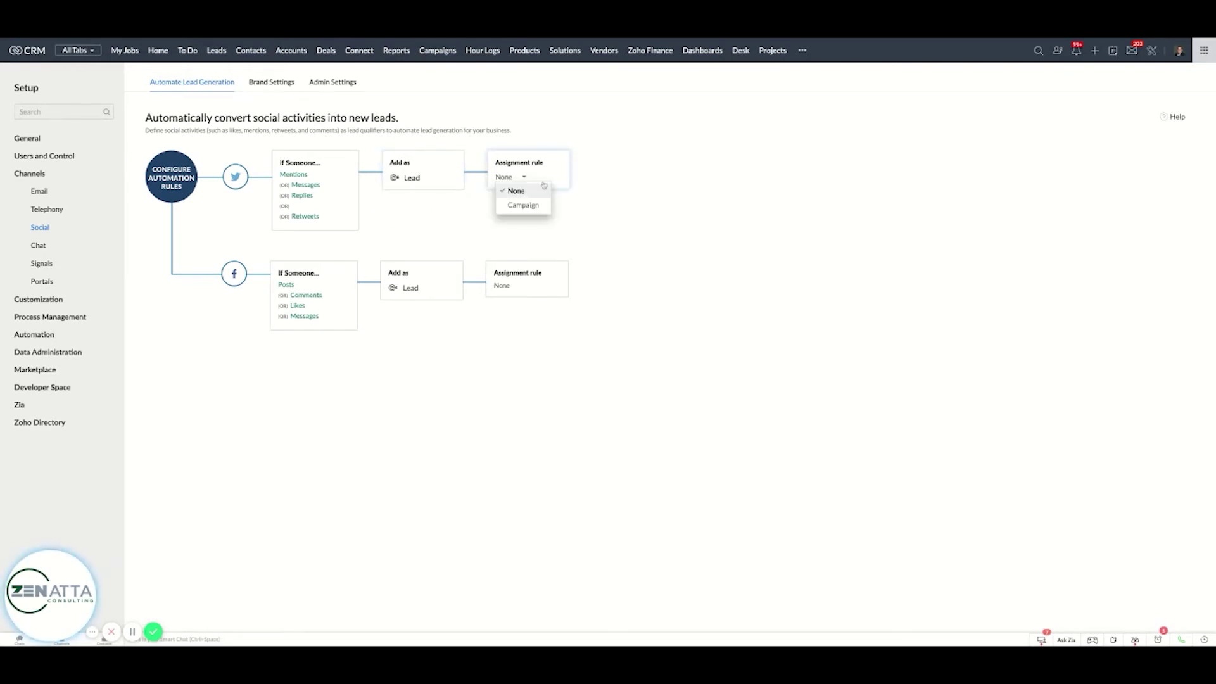
{"action": "left_click", "coordinate": [578, 222]}
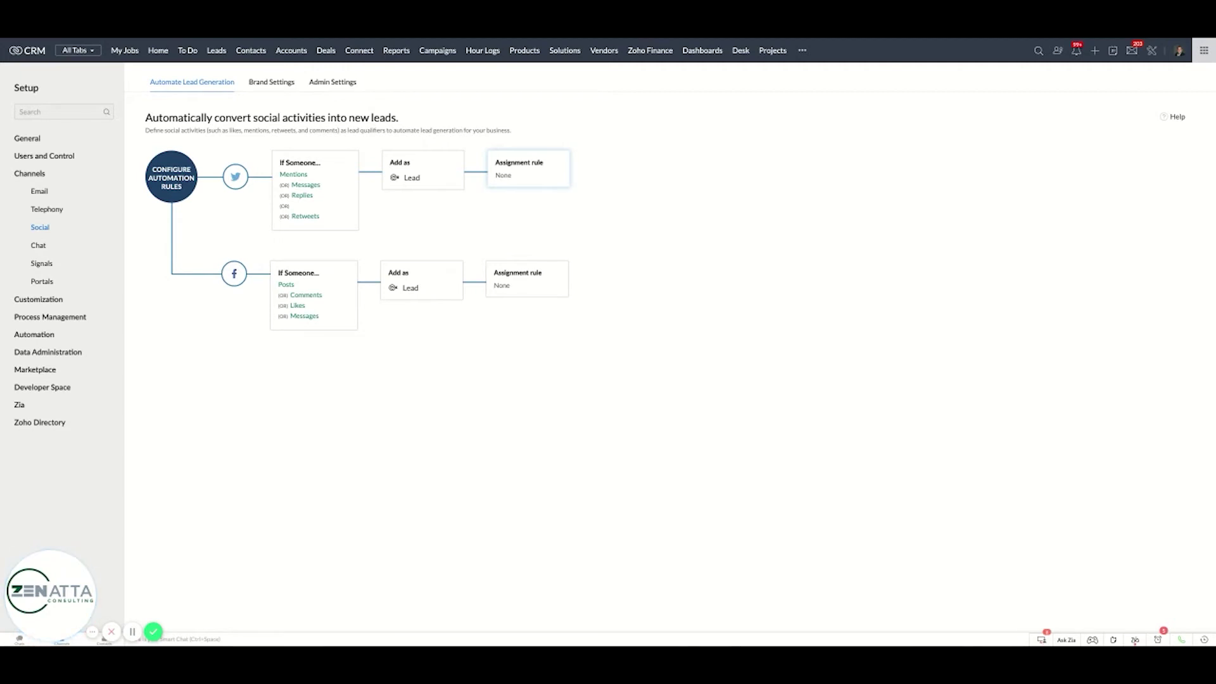
{"action": "left_click", "coordinate": [561, 277]}
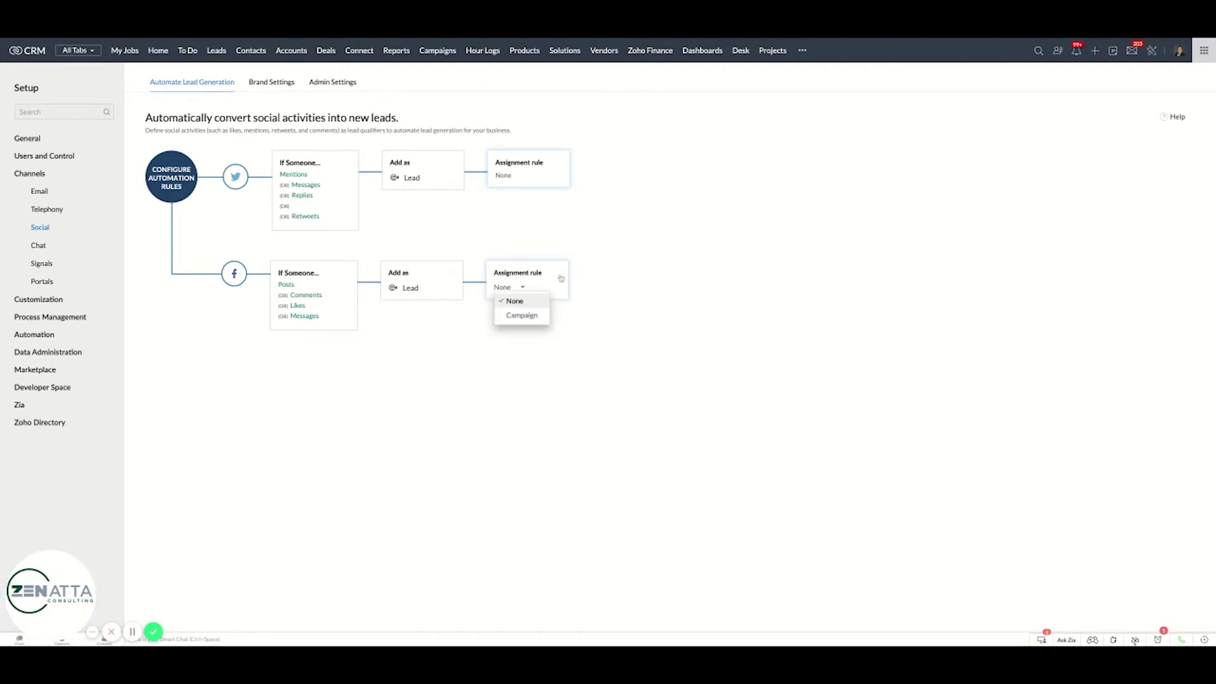
{"action": "left_click", "coordinate": [617, 318]}
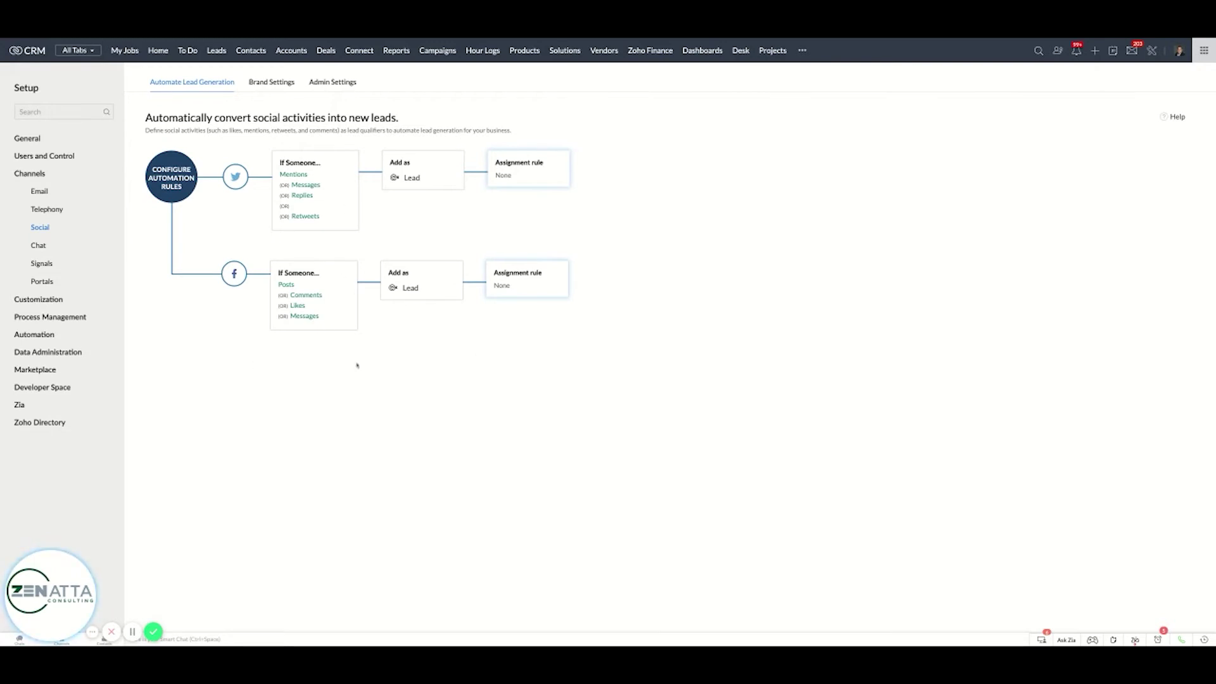
{"action": "mouse_move", "coordinate": [314, 296]}
{"action": "left_click", "coordinate": [349, 275]}
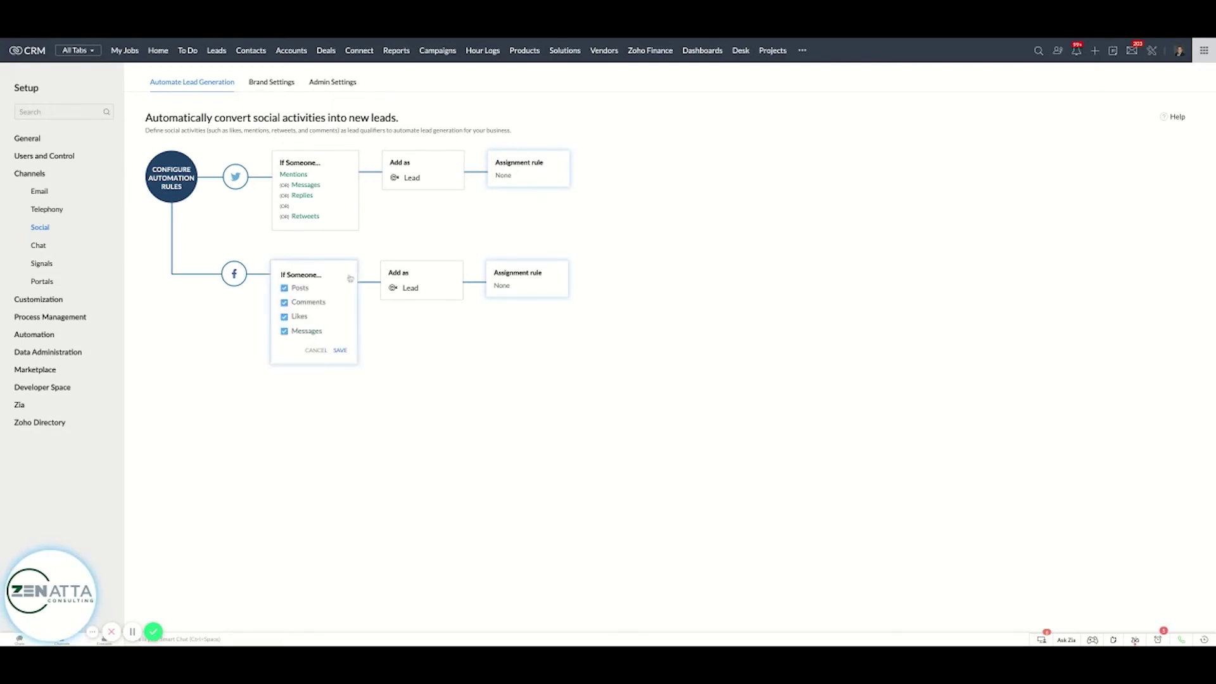
{"action": "left_click", "coordinate": [340, 351]}
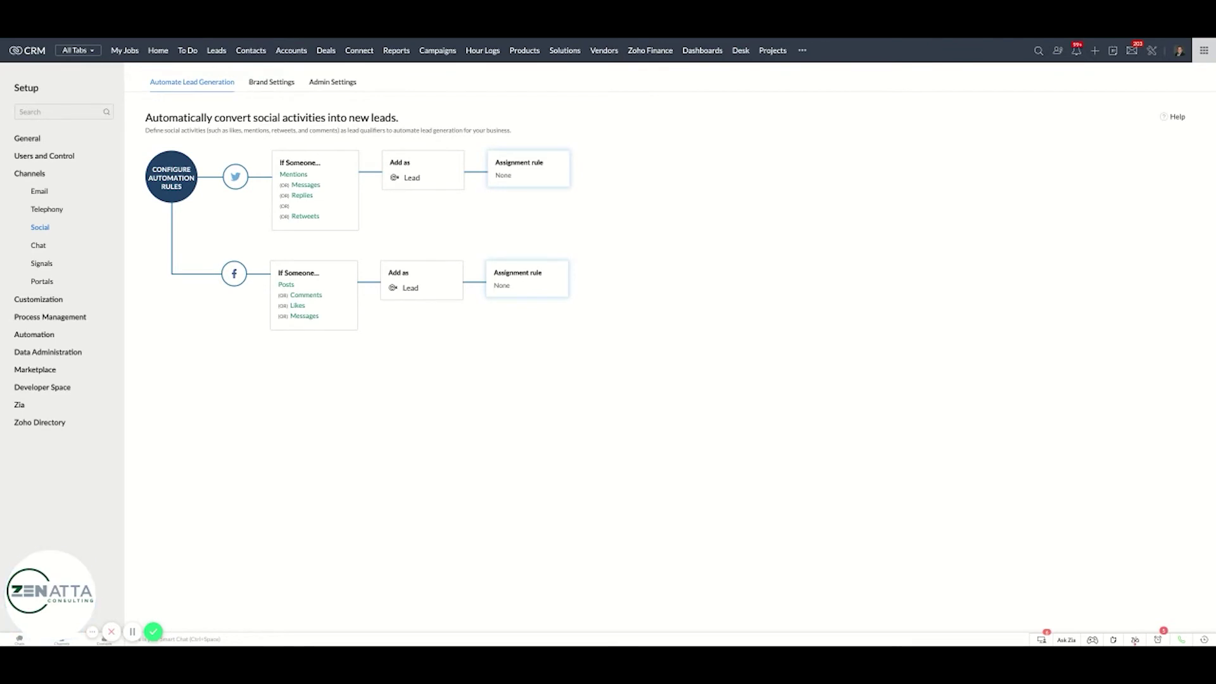
Step: Show which profiles hold the Social Admin, Social Tab and Social Profiles permissions
{"action": "left_click", "coordinate": [333, 83]}
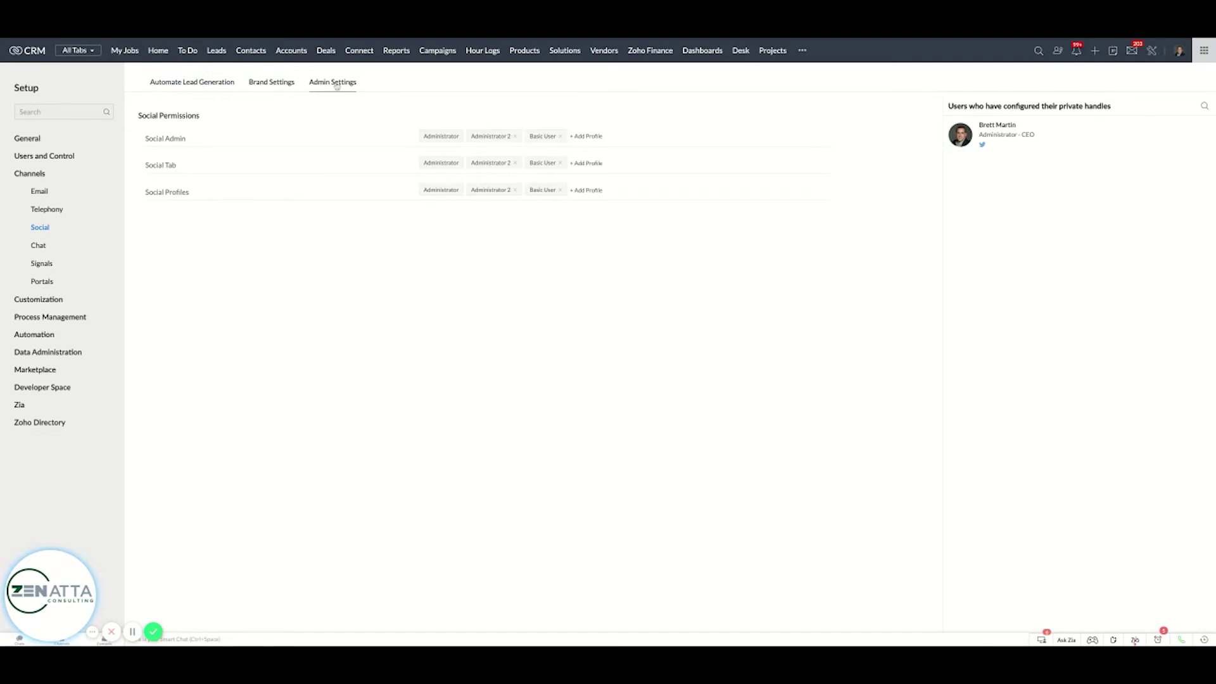